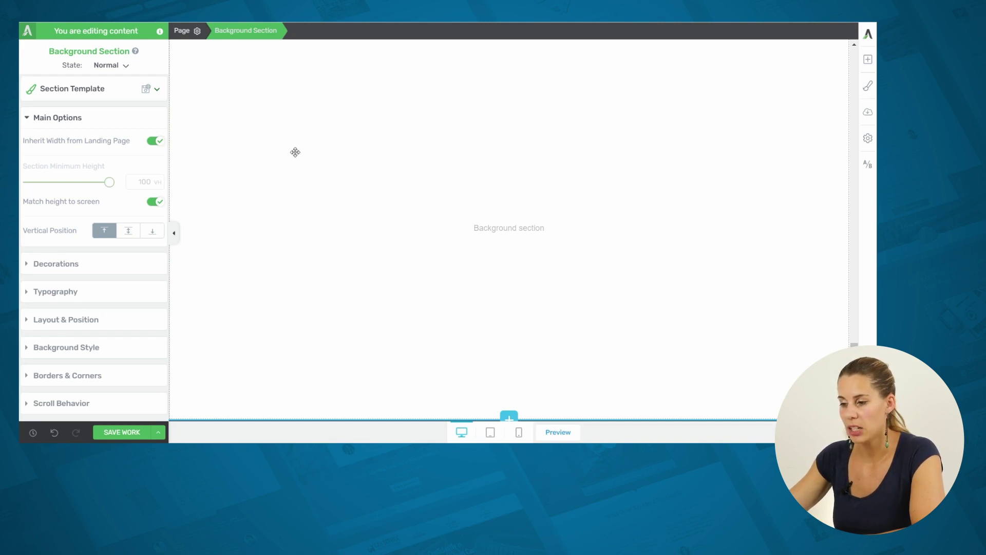
- Add a linear gradient layer to the section's background style
left_click(79, 346)
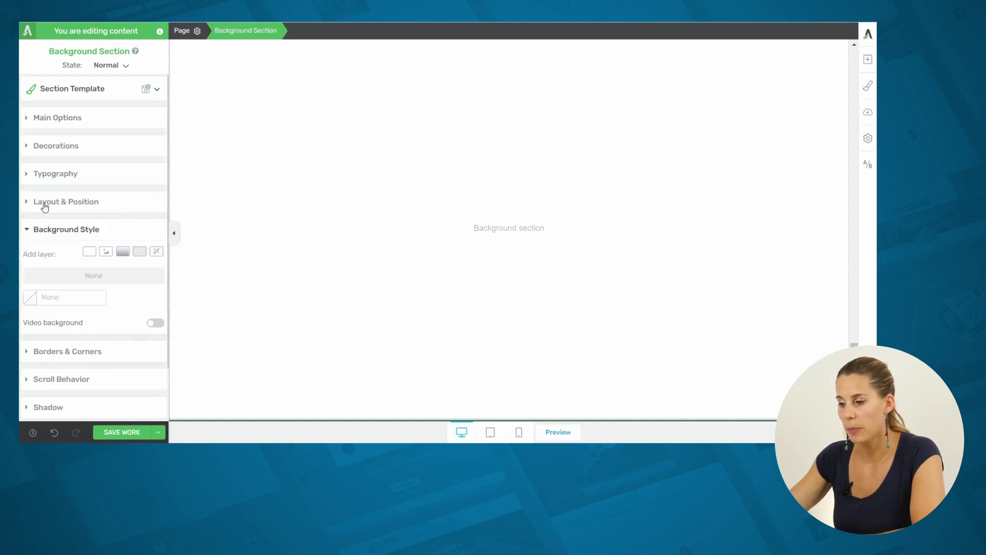
left_click(123, 251)
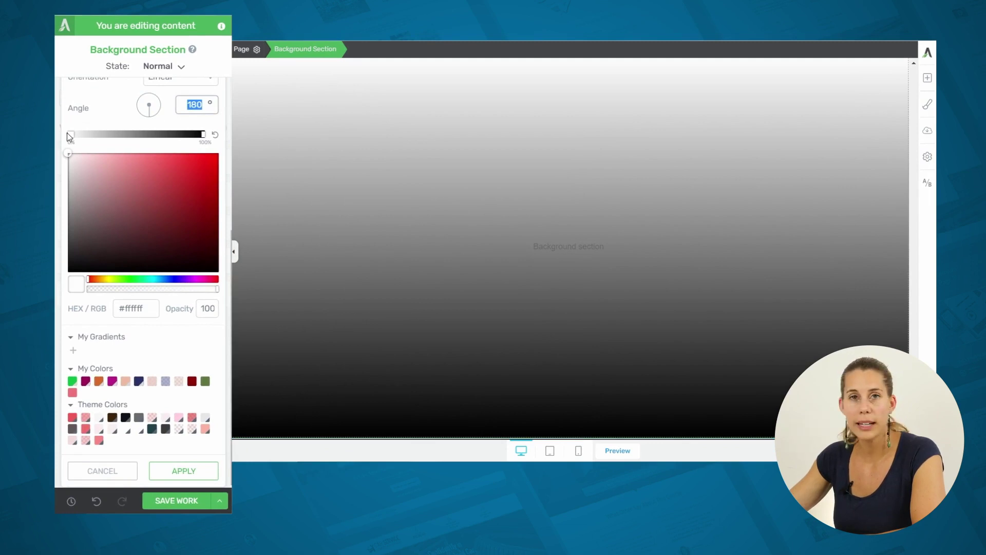
left_click(104, 150)
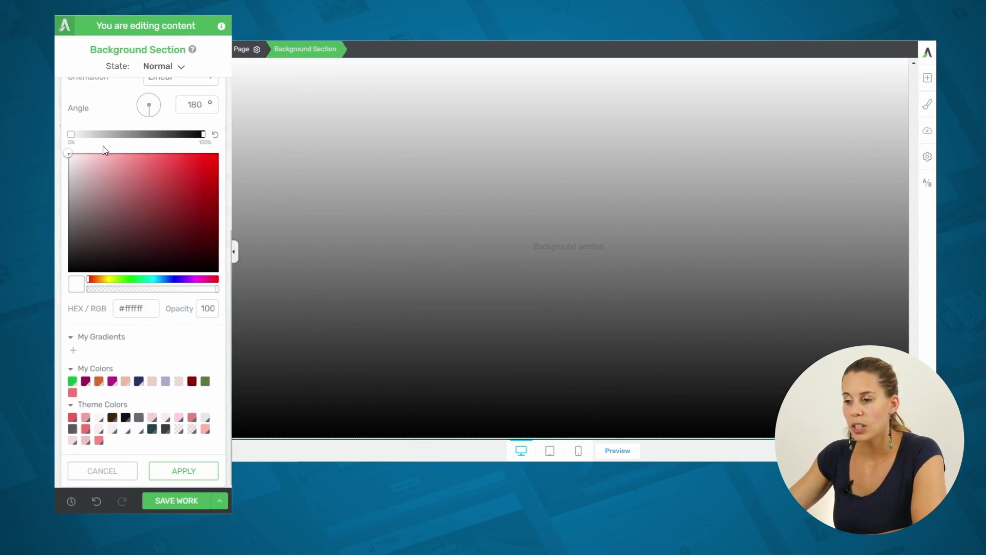
- Set the gradient to run from orange at 0% to Red Violet at 100%, angled at 135°
left_click(71, 134)
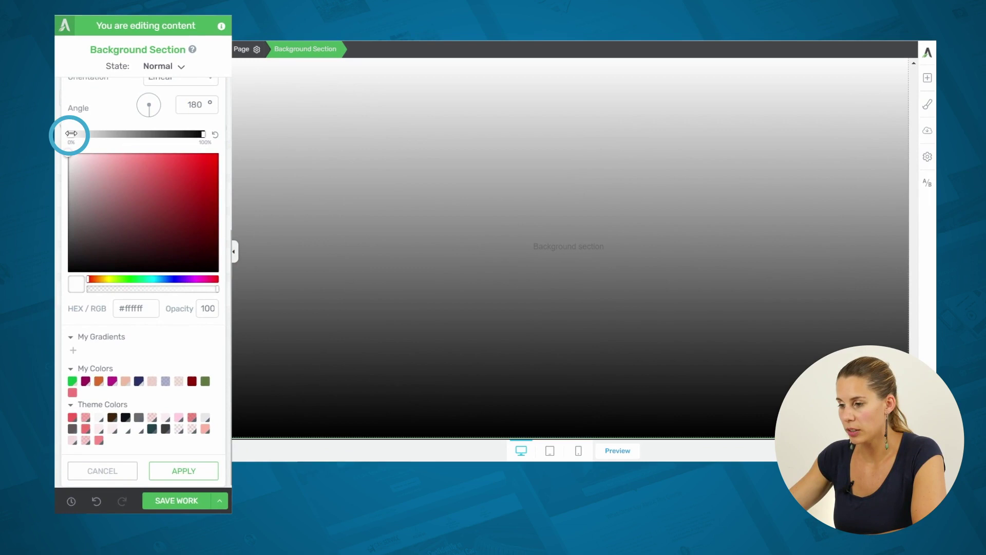
left_click(98, 381)
left_click(204, 133)
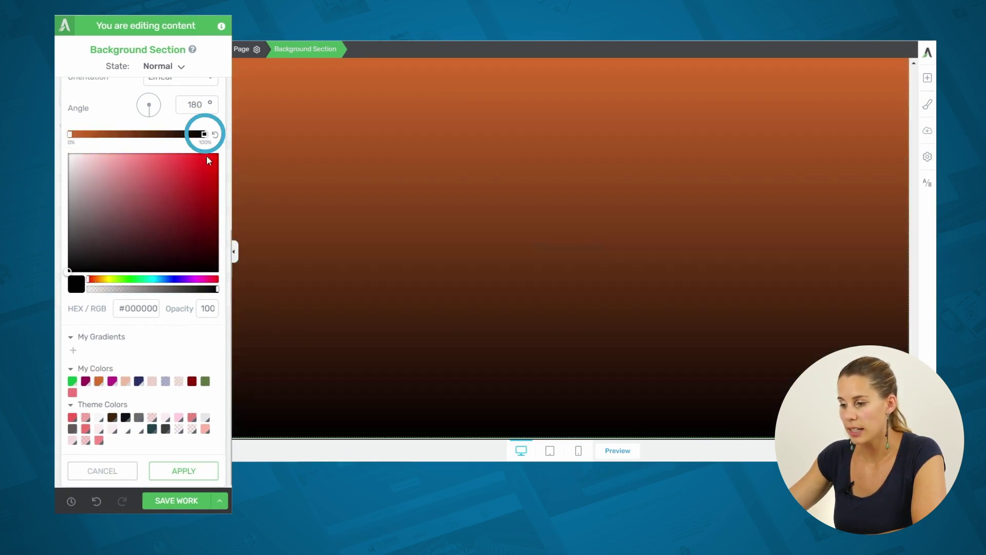
left_click(113, 381)
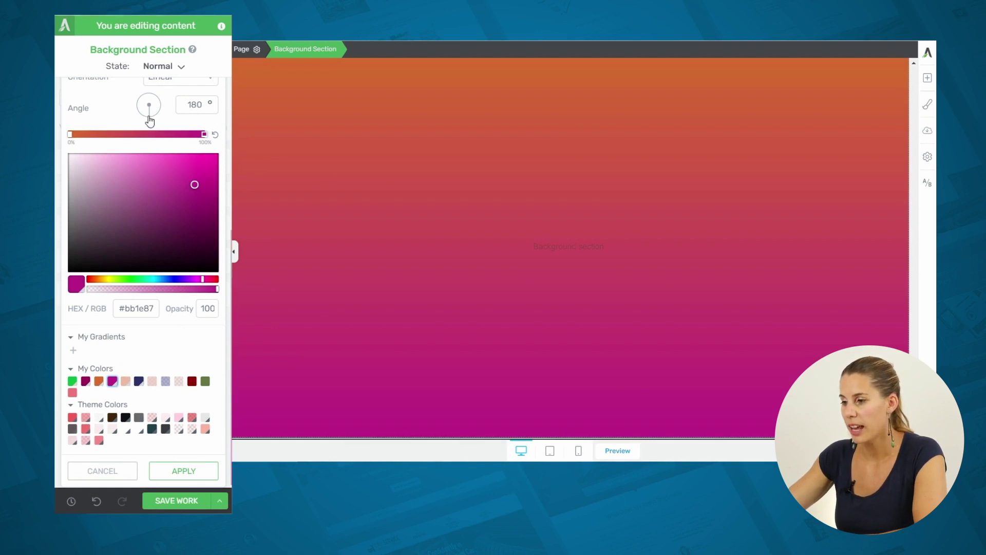
mouse_move(150, 121)
left_mouse_down()
mouse_move(160, 107)
mouse_move(145, 99)
mouse_move(150, 122)
mouse_move(159, 115)
left_mouse_up()
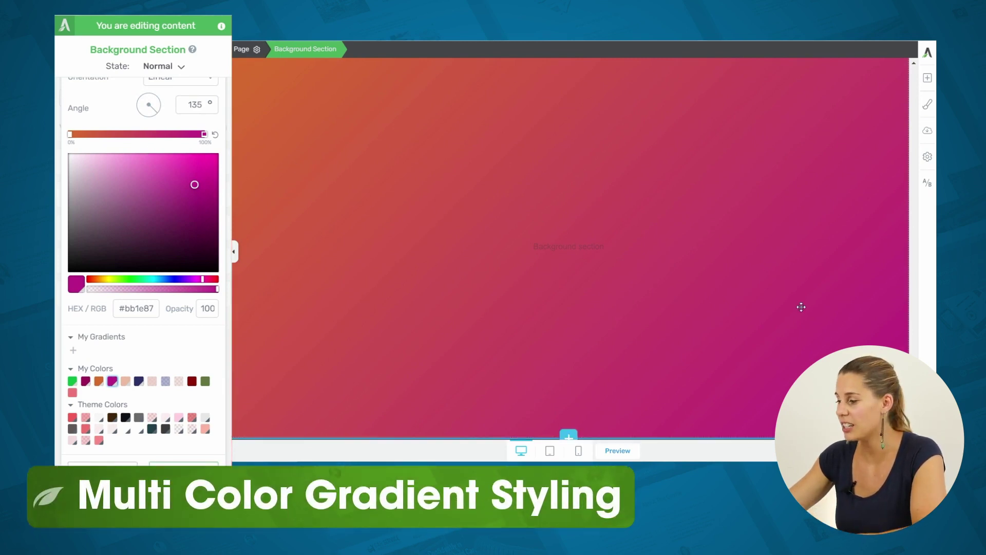
- Close the colour picker and inspect the multi-colour gradient's teal, orange and pink stops
left_click(920, 309)
scroll(595, 148, "up", 5)
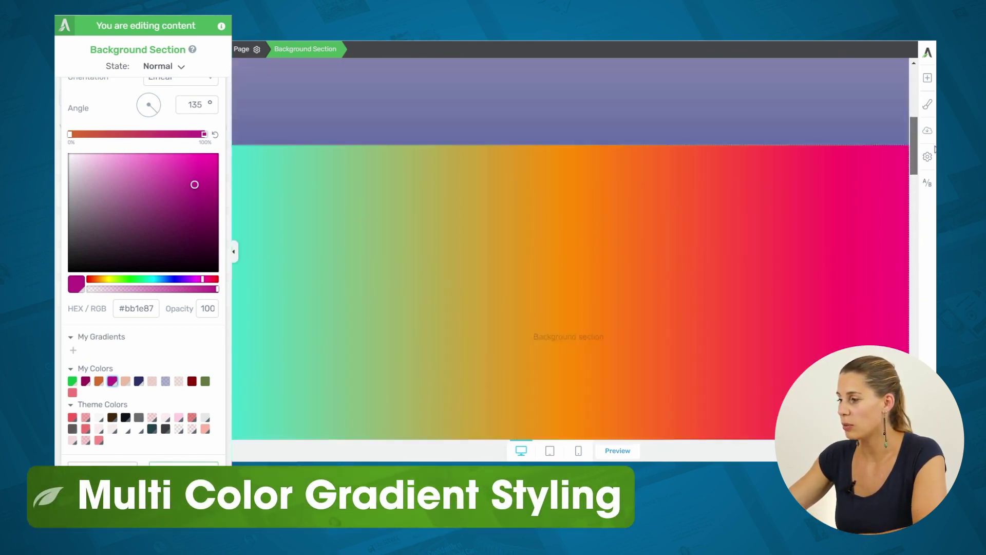
left_click(596, 148)
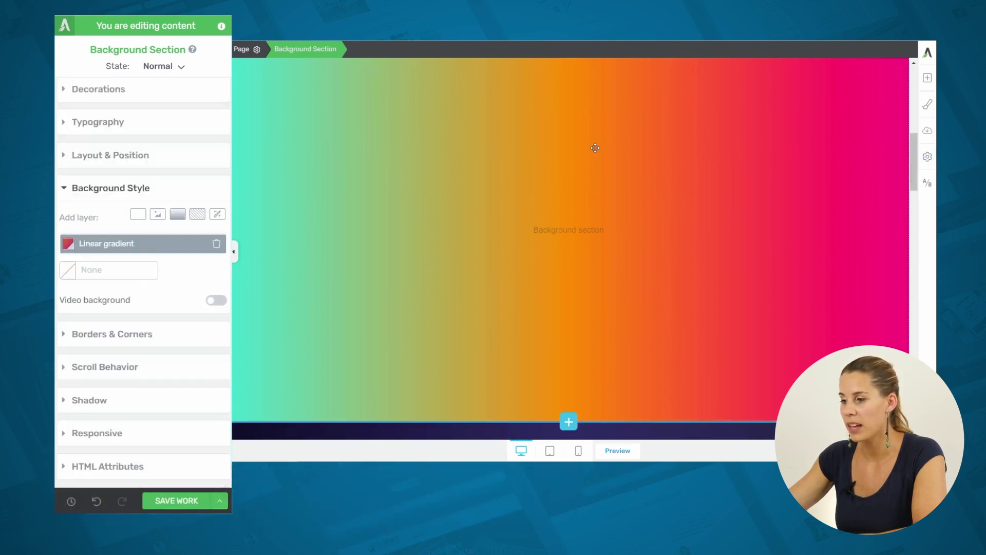
left_click(120, 248)
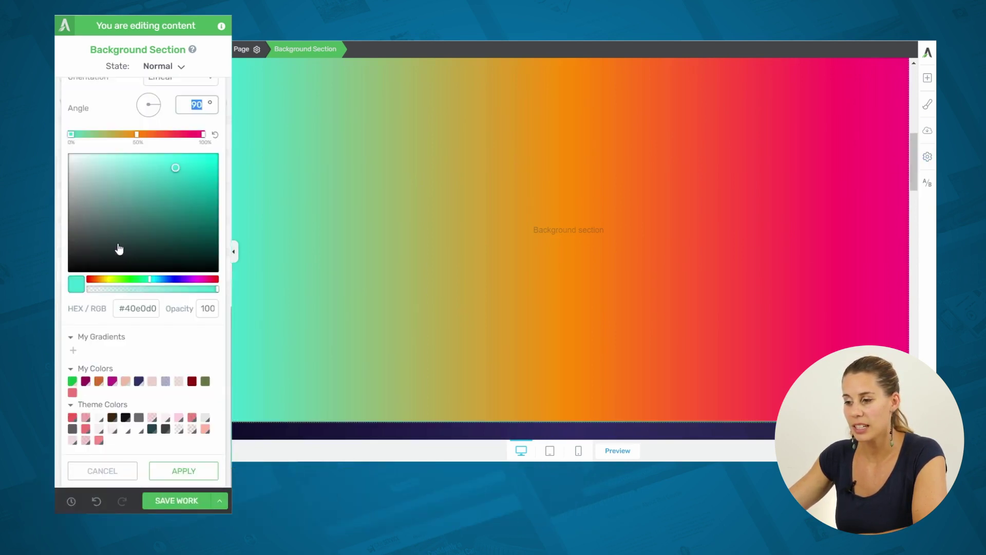
left_click(71, 134)
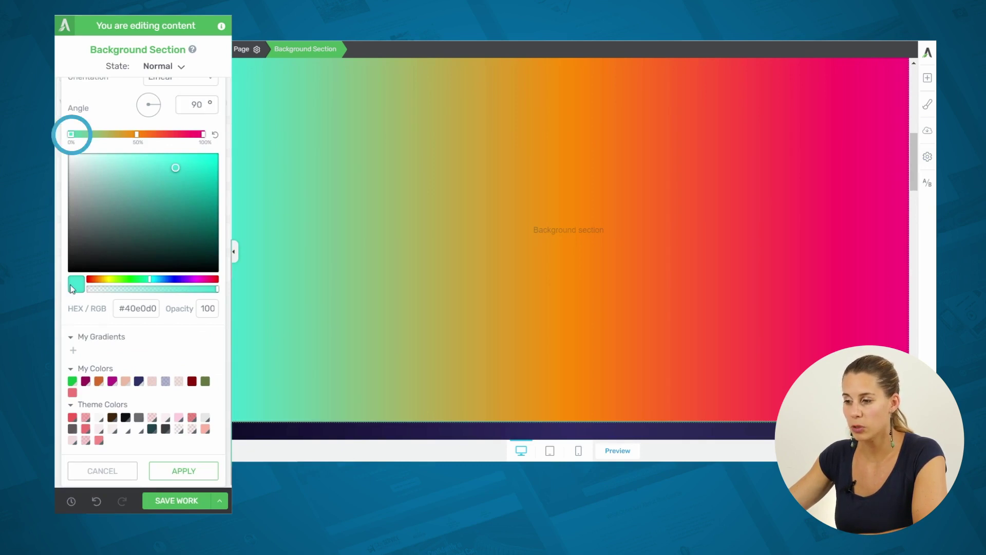
left_click(138, 134)
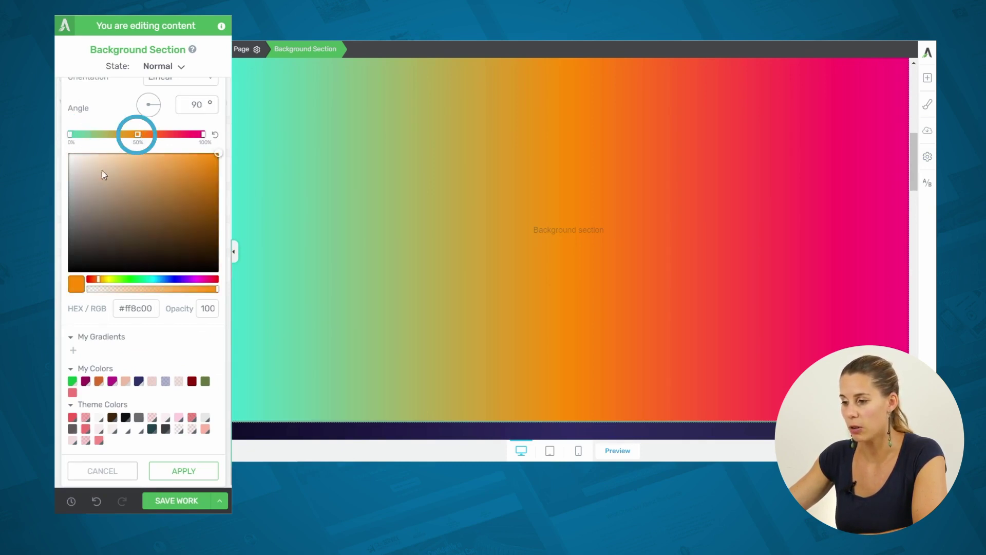
left_click(204, 134)
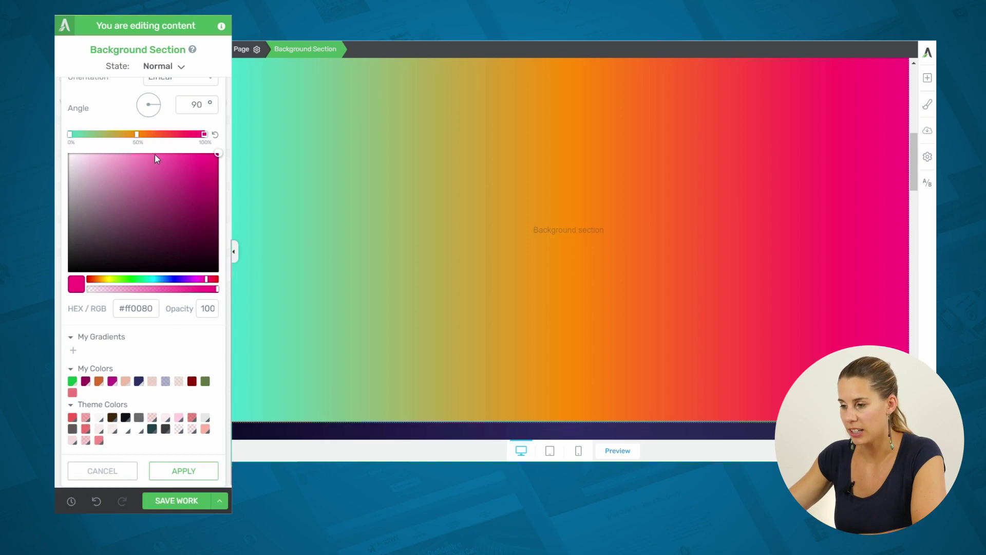
- Open the orange-to-magenta section's gradient and add a middle colour stop
scroll(586, 264, "down", 10)
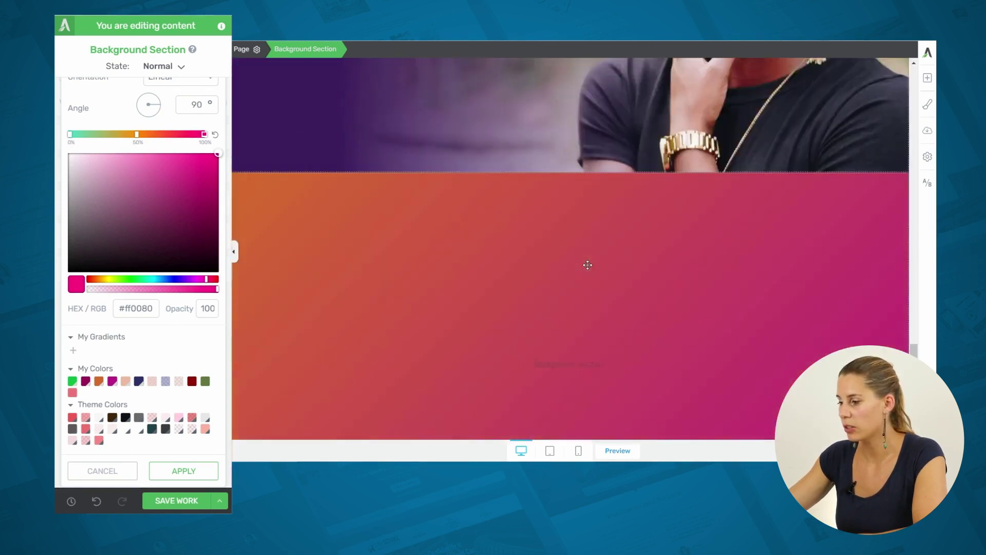
scroll(588, 265, "down", 3)
scroll(493, 206, "up", 4)
left_click(269, 252)
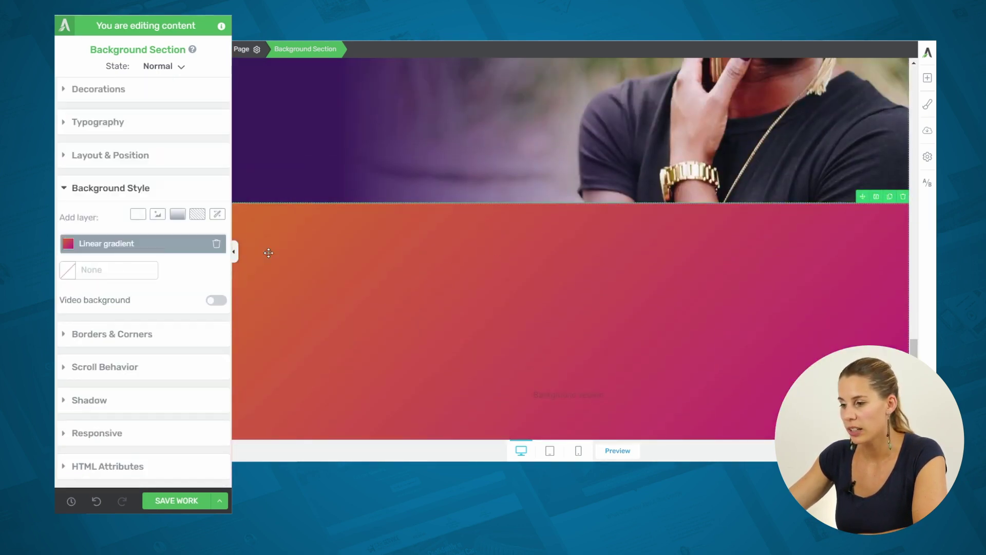
scroll(257, 251, "down", 3)
left_click(145, 248)
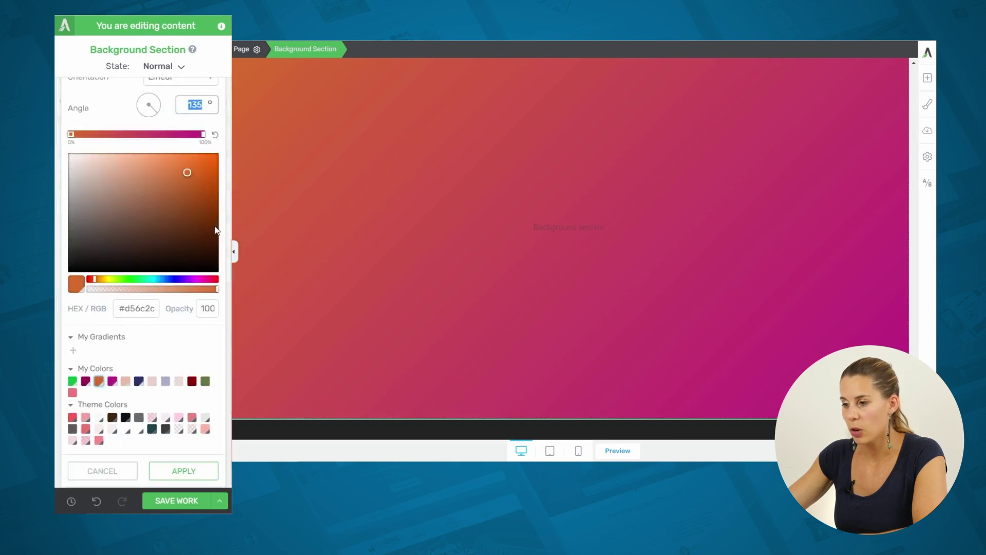
left_click(140, 134)
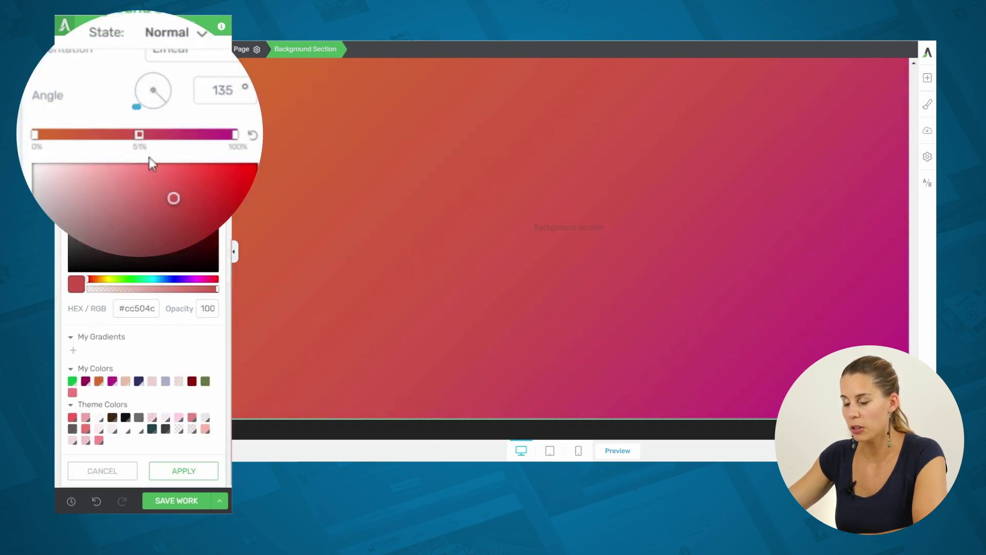
- Colour the middle stop green, move it to about 54%, and set its opacity to 0
left_click_drag(88, 280, 149, 283)
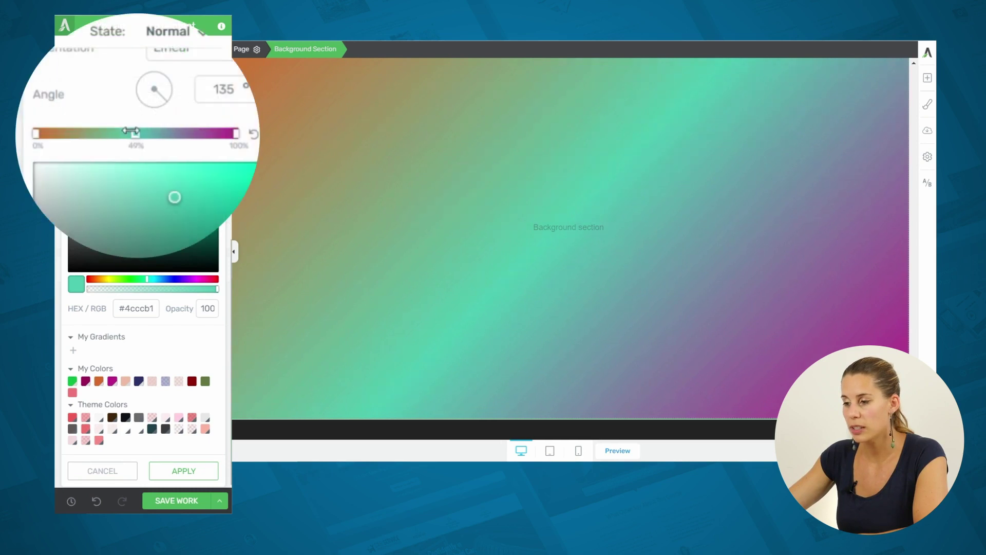
mouse_move(139, 133)
left_mouse_down()
mouse_move(104, 134)
mouse_move(182, 134)
mouse_move(147, 134)
left_mouse_up()
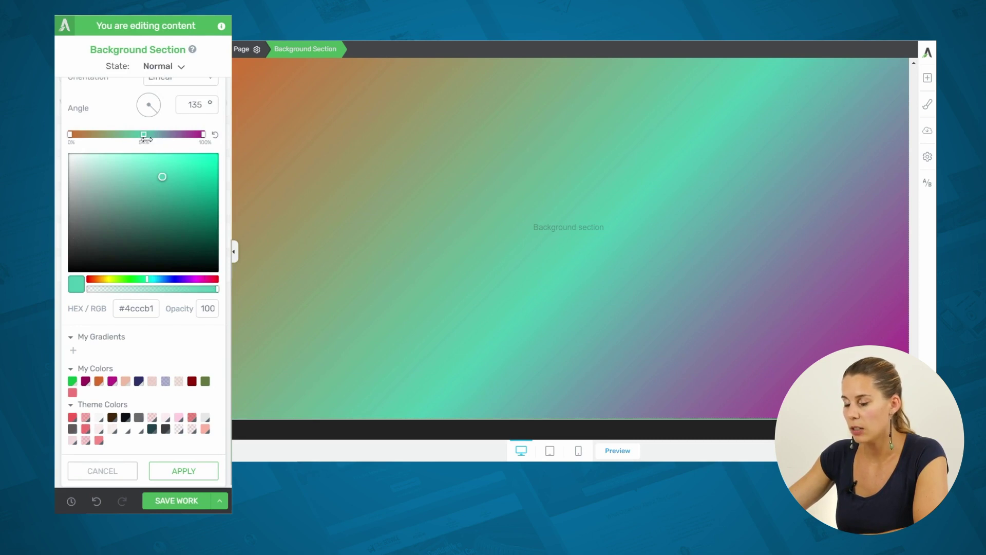
left_click_drag(216, 289, 74, 288)
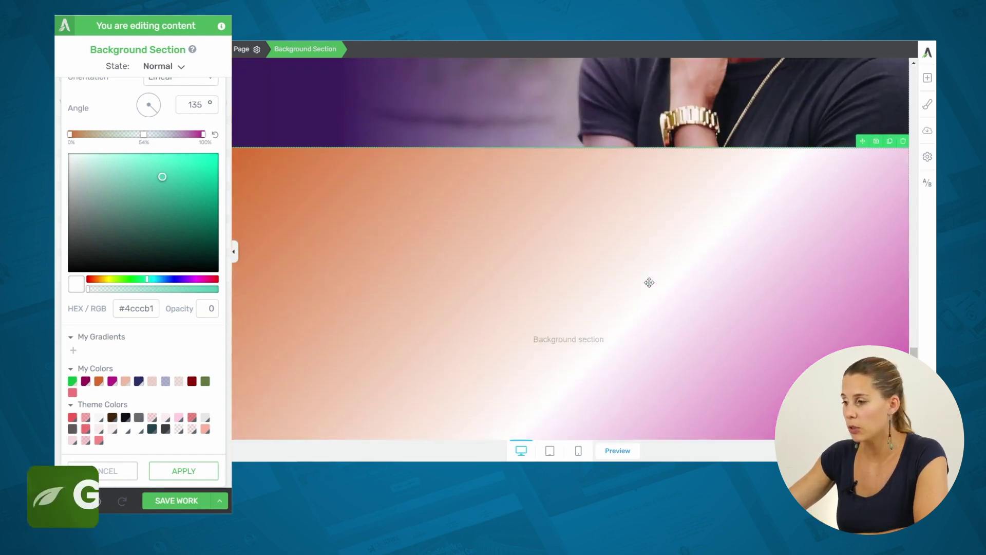
- Move the photo section's transparent gradient stop from 65% out to 100%, then back to 60%
scroll(659, 273, "up", 5)
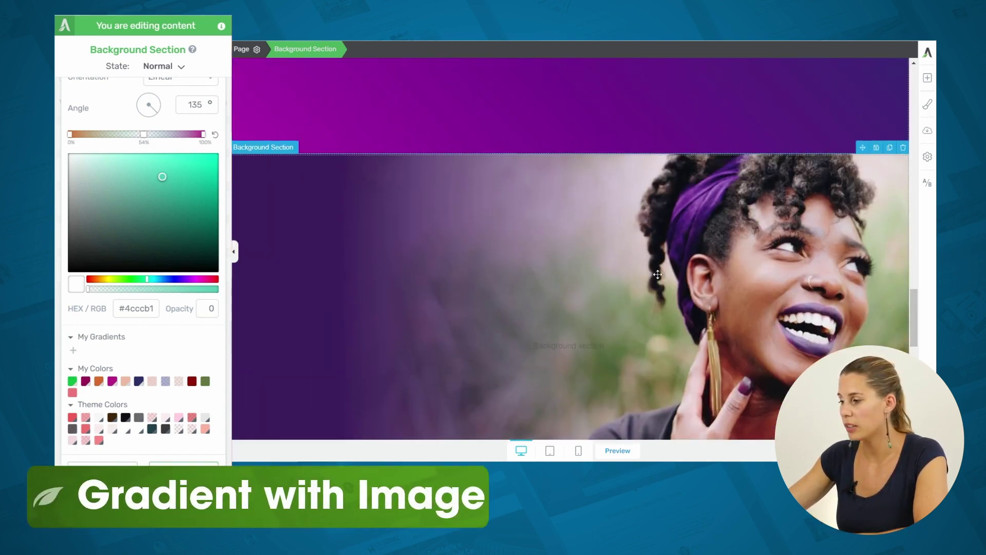
scroll(658, 273, "down", 1)
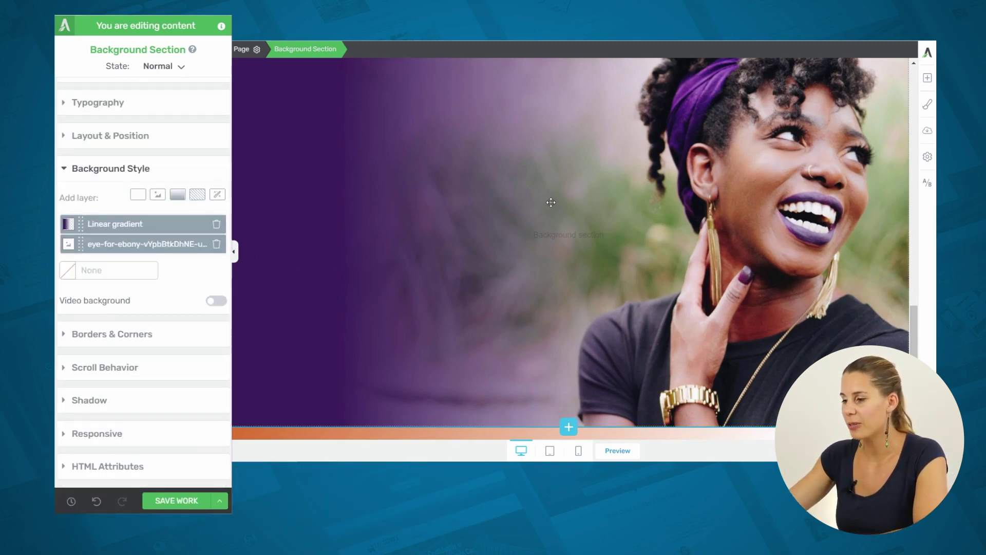
left_click(133, 224)
scroll(202, 261, "down", 3)
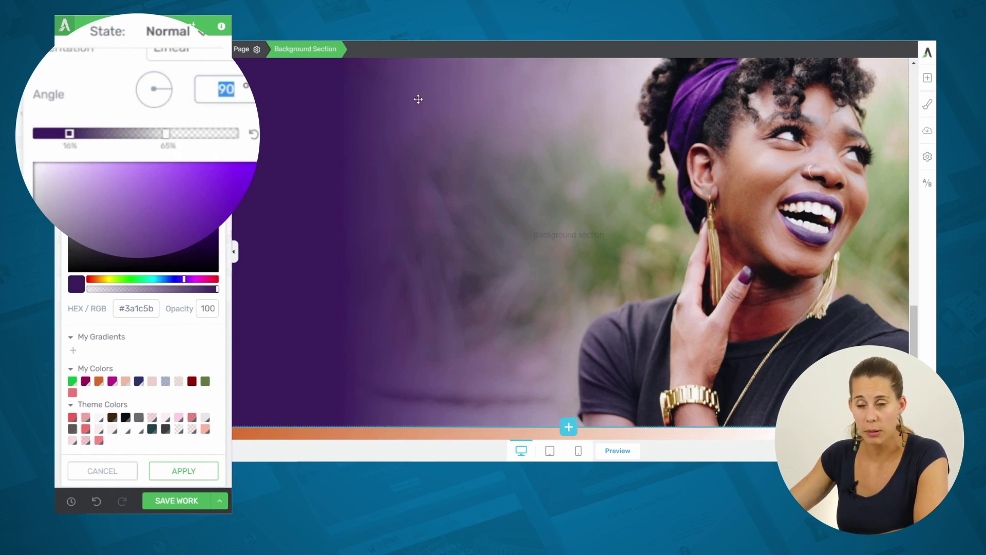
left_click(171, 134)
left_click_drag(171, 134, 249, 136)
left_click_drag(250, 137, 140, 149)
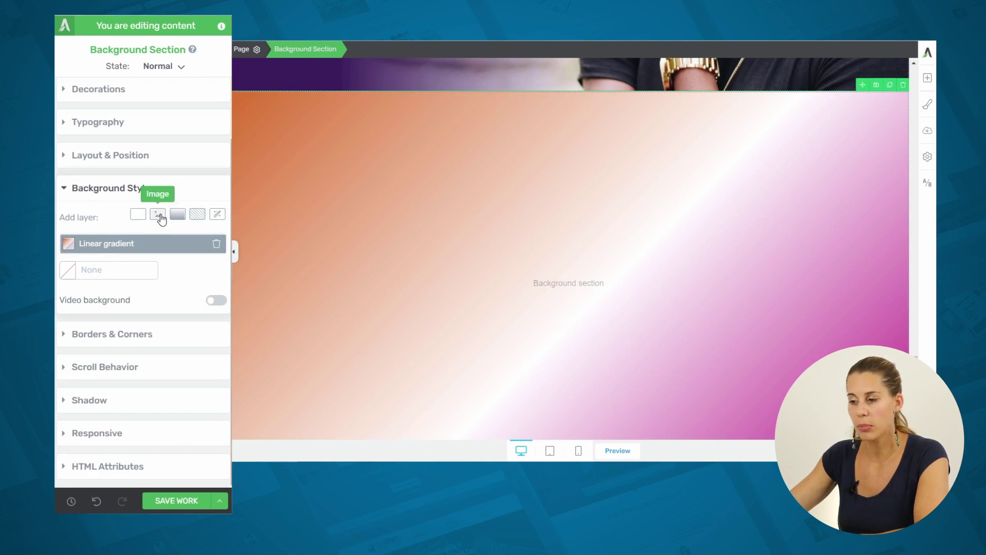
- Add an image background layer using the woman-in-yellow city waterfront photo from the Media Library
left_click(159, 215)
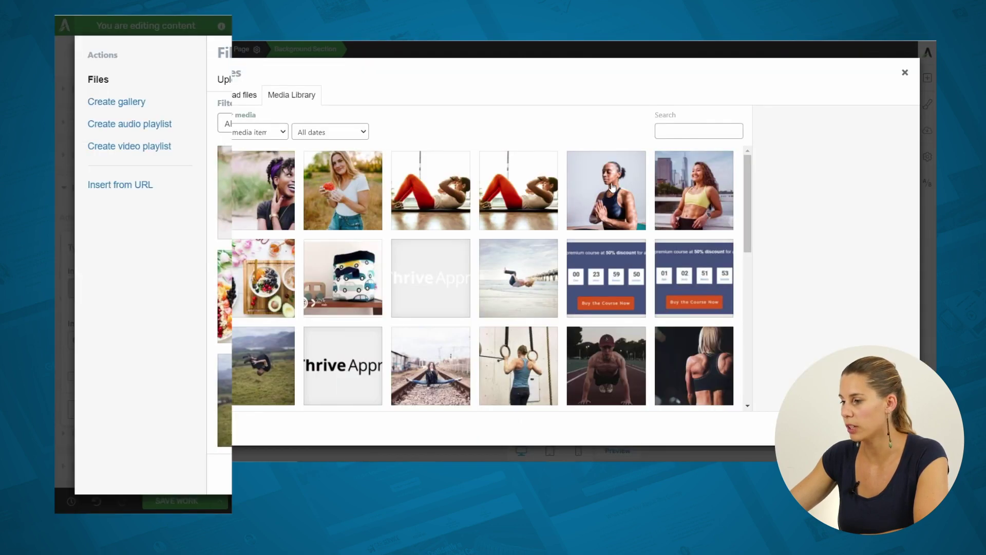
left_click(694, 188)
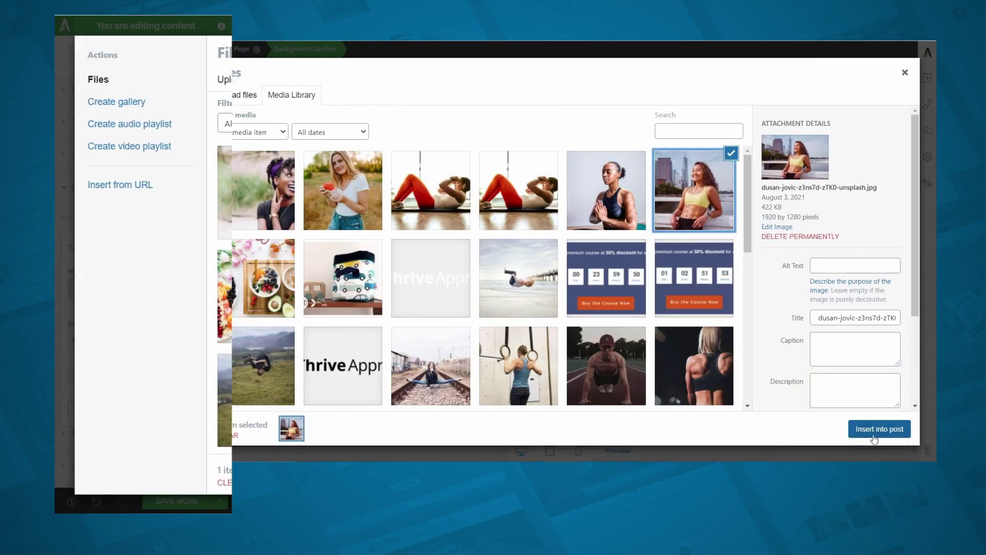
left_click(876, 430)
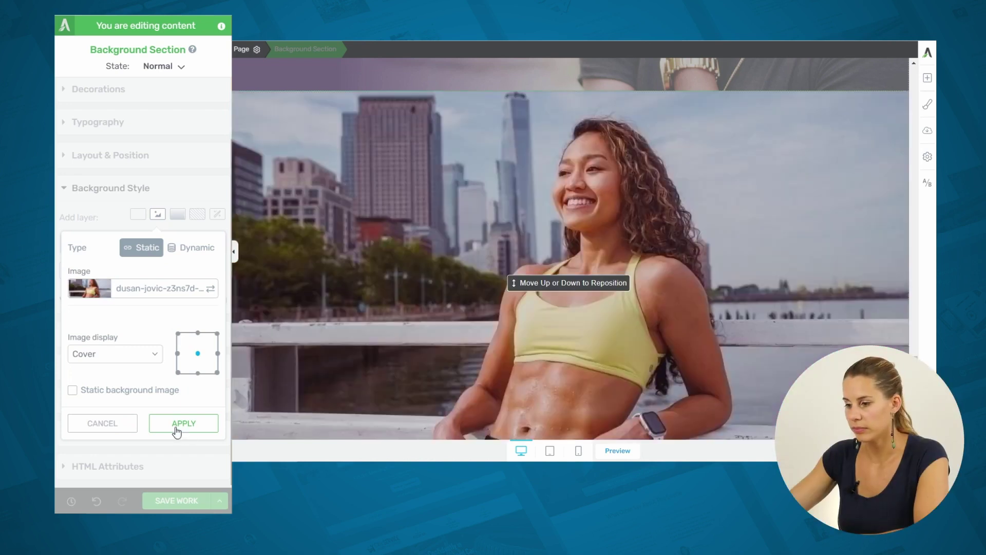
- Apply the image layer and move the linear gradient layer above the photo layer
left_click(183, 423)
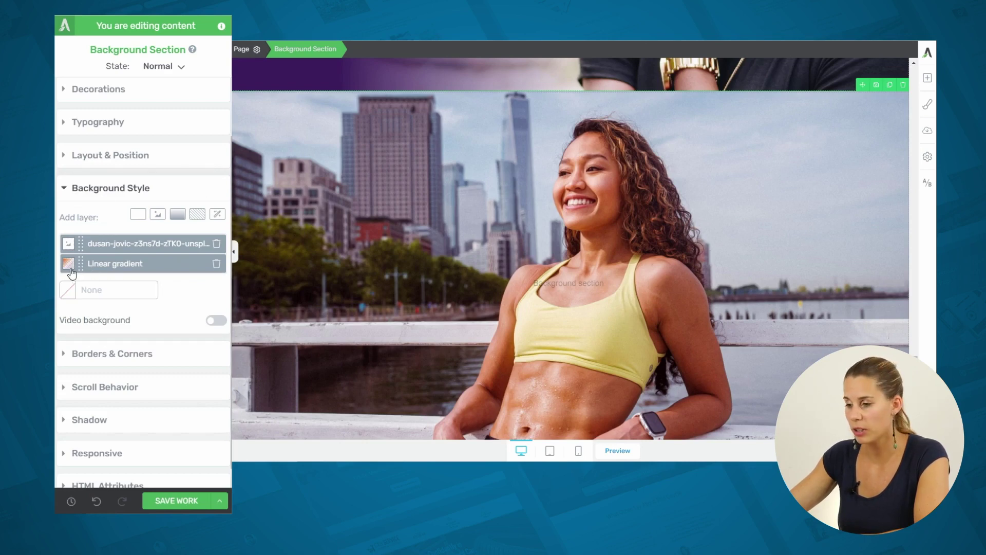
left_click_drag(81, 264, 79, 238)
scroll(422, 234, "down", 3)
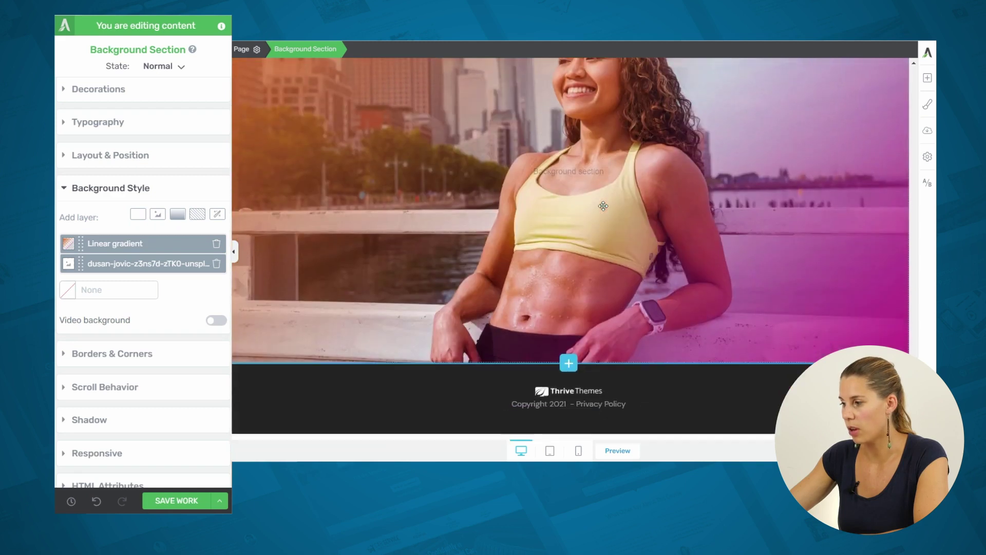
scroll(421, 233, "up", 1)
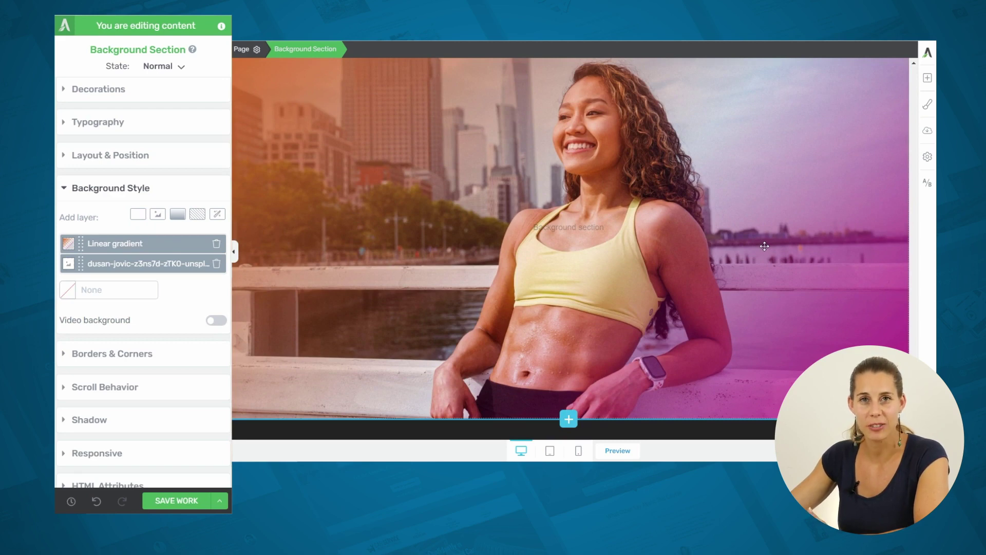
scroll(765, 247, "up", 1)
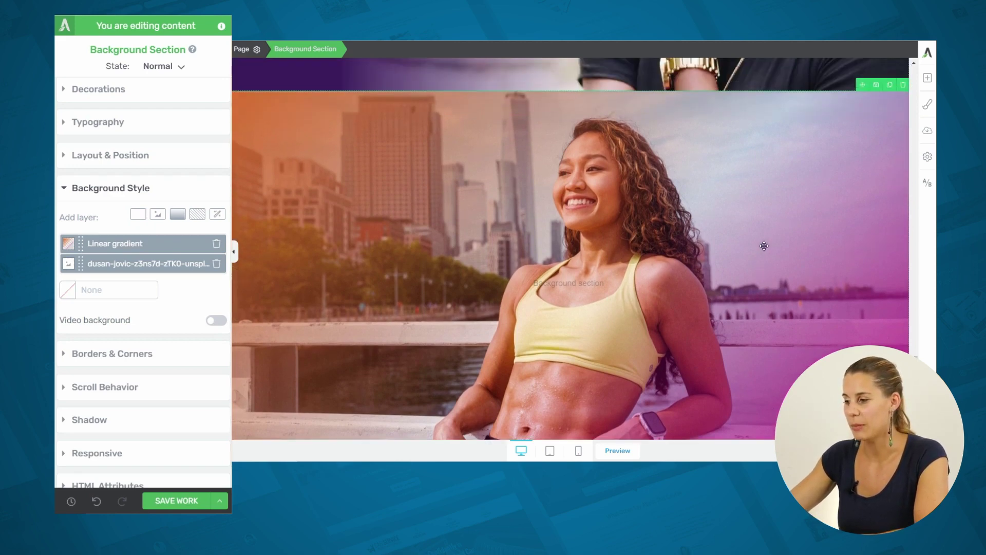